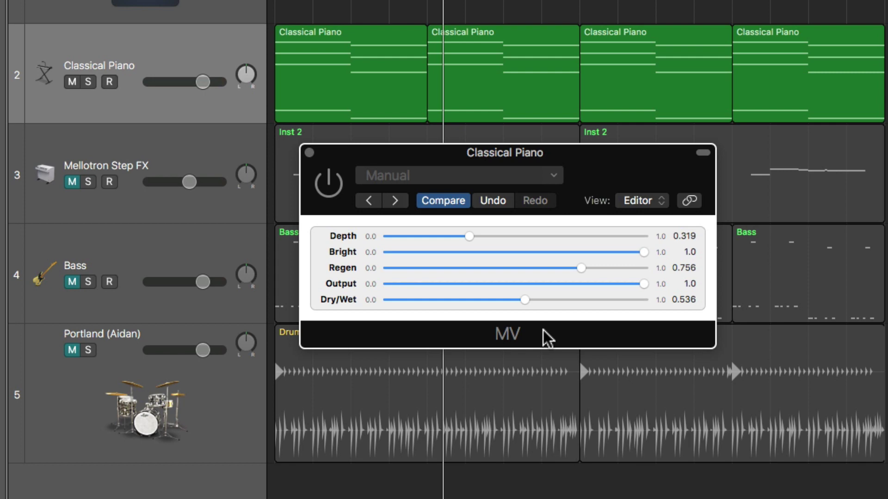
# - Set MV's Regen to 0.859 and play the soloed Classical Piano track, switching the MV plug-in on
pyautogui.moveTo(581, 268); pyautogui.dragTo(607, 278)
pyautogui.click(88, 82)
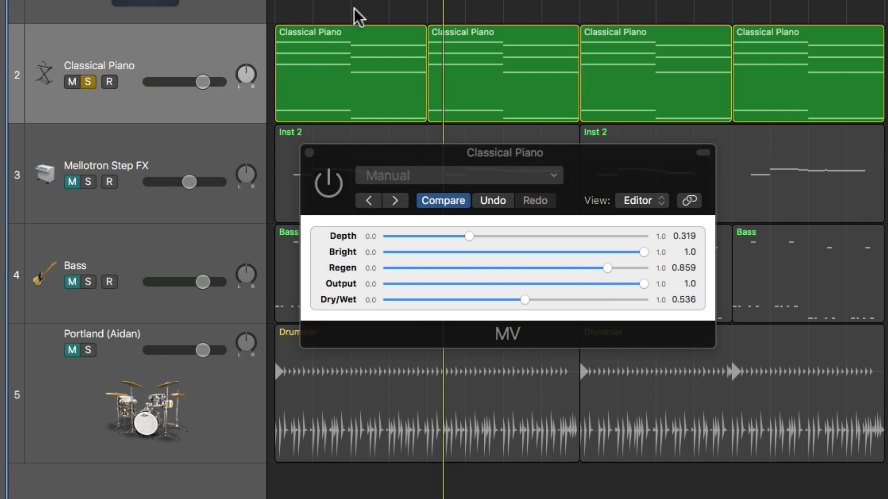
pyautogui.moveTo(354, 10); pyautogui.dragTo(804, 63)
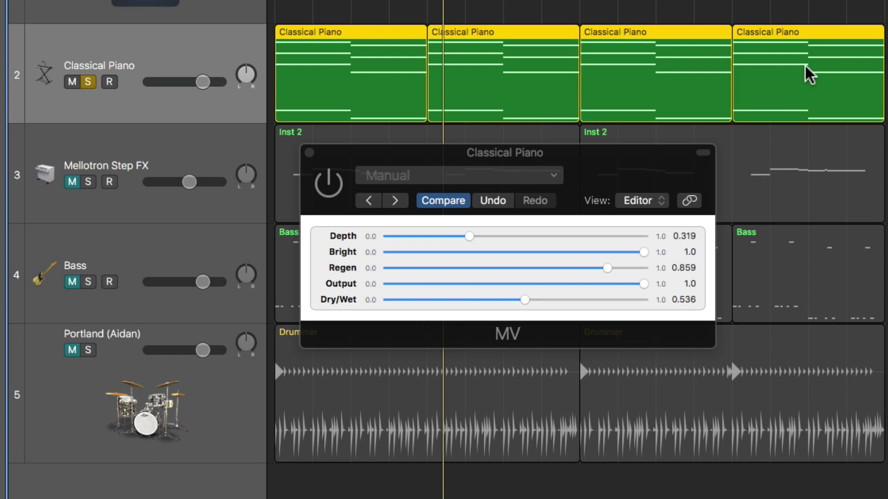
pyautogui.press('space')
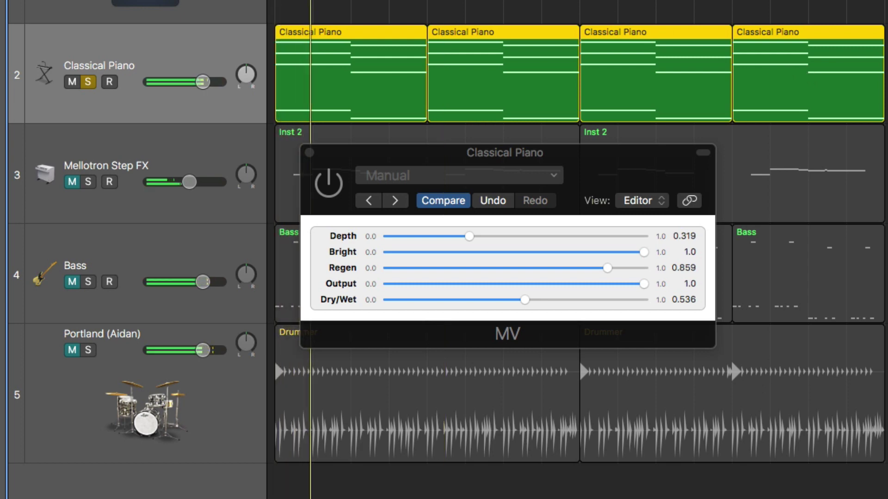
pyautogui.click(336, 181)
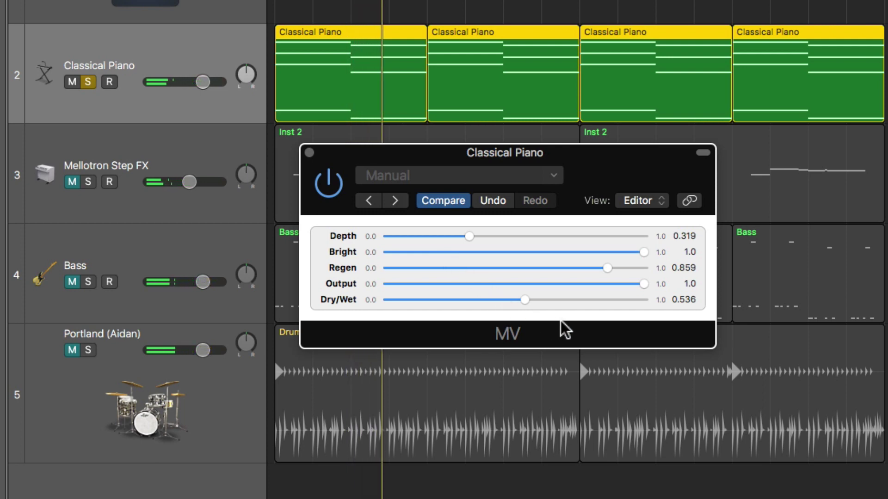
# - Set Dry/Wet to 0.632, Output to 0.824 and Regen to 0.113 in the piano's MV plug-in
pyautogui.moveTo(517, 298); pyautogui.dragTo(377, 309)
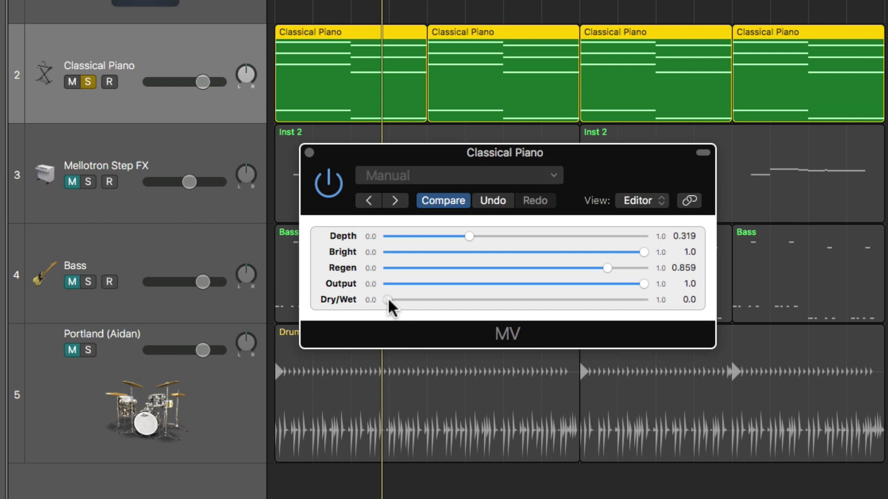
pyautogui.moveTo(387, 298); pyautogui.dragTo(606, 312)
pyautogui.moveTo(642, 286); pyautogui.dragTo(424, 276)
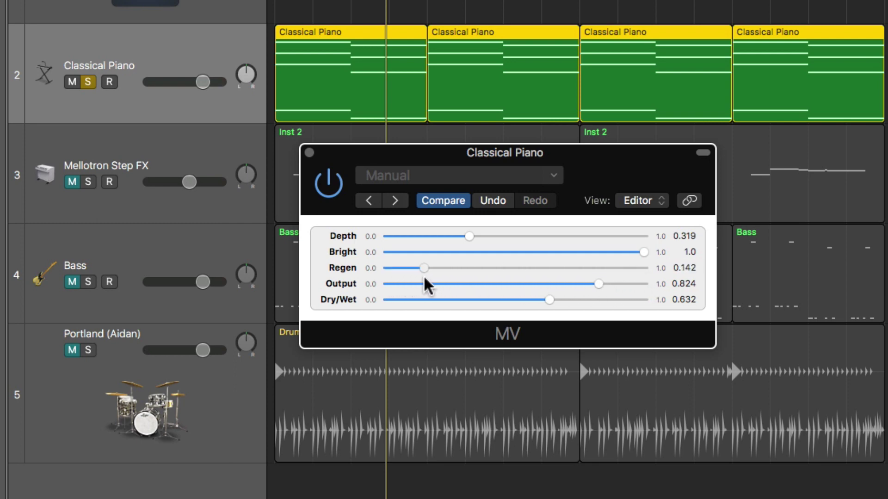
pyautogui.moveTo(433, 276)
pyautogui.mouseDown()
pyautogui.moveTo(469, 275)
pyautogui.moveTo(439, 277)
pyautogui.mouseUp()
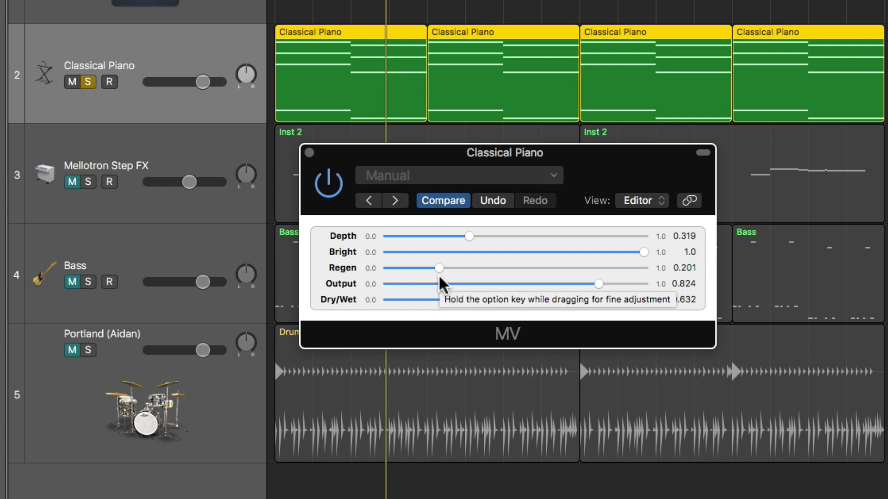
pyautogui.moveTo(439, 275); pyautogui.dragTo(417, 267)
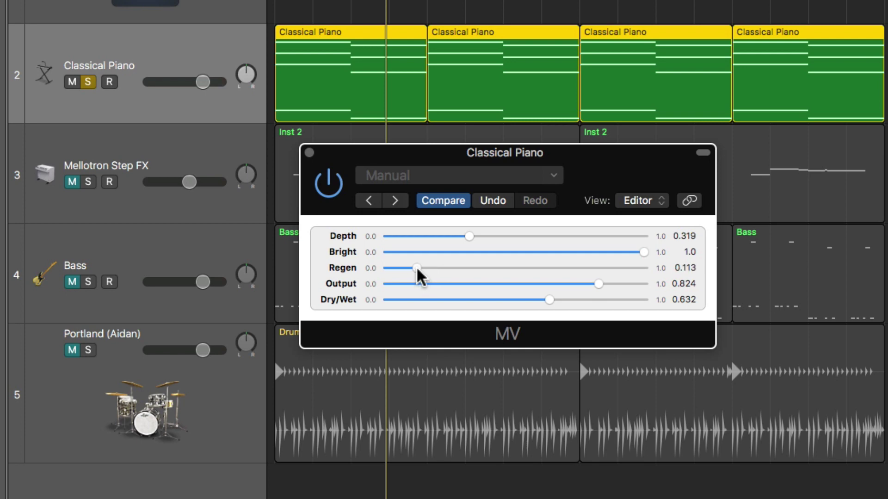
# - Play the piano and sweep Regen between 1.0 and 0.0, settling at 0.741
pyautogui.press('space')
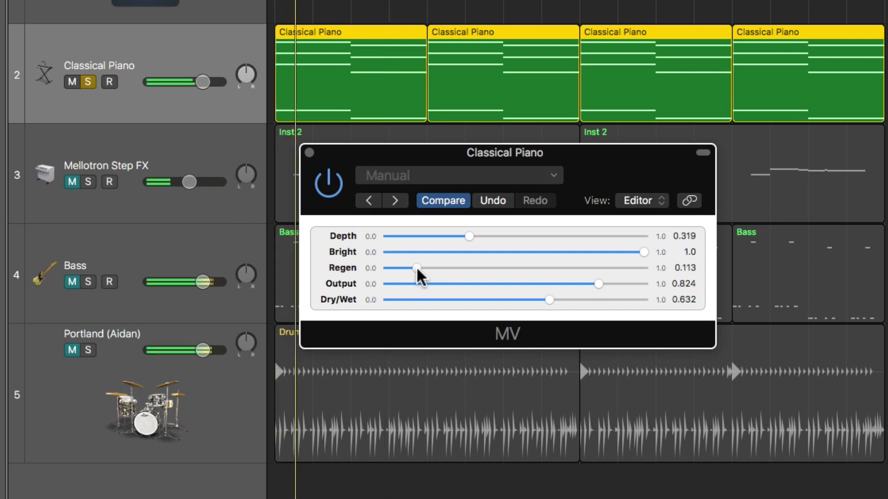
pyautogui.moveTo(416, 266); pyautogui.dragTo(666, 268)
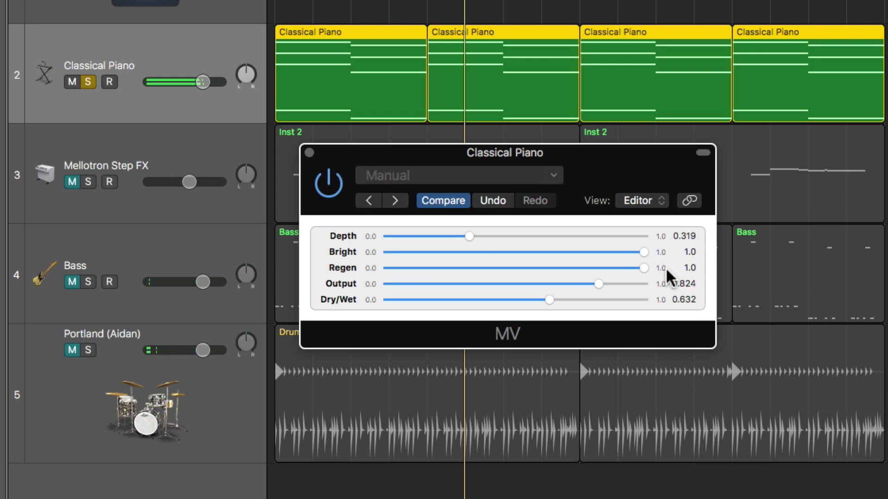
pyautogui.moveTo(642, 265); pyautogui.dragTo(379, 270)
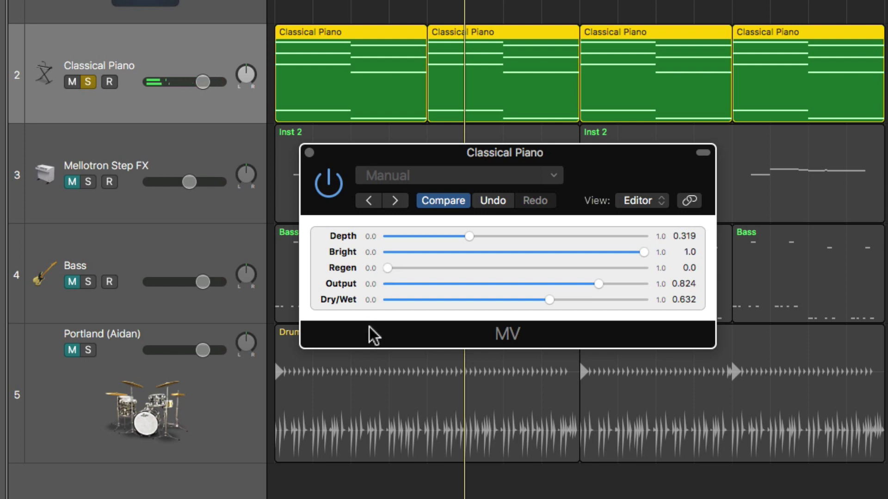
pyautogui.moveTo(387, 269); pyautogui.dragTo(667, 277)
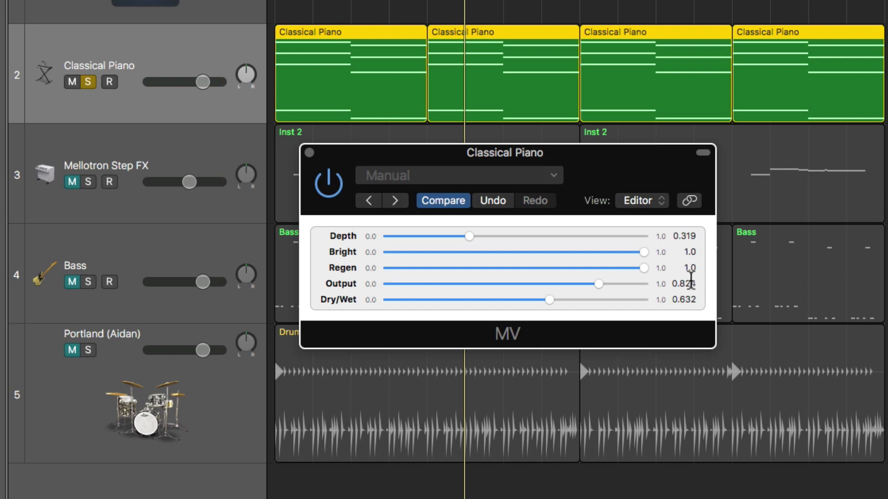
pyautogui.moveTo(645, 268); pyautogui.dragTo(578, 271)
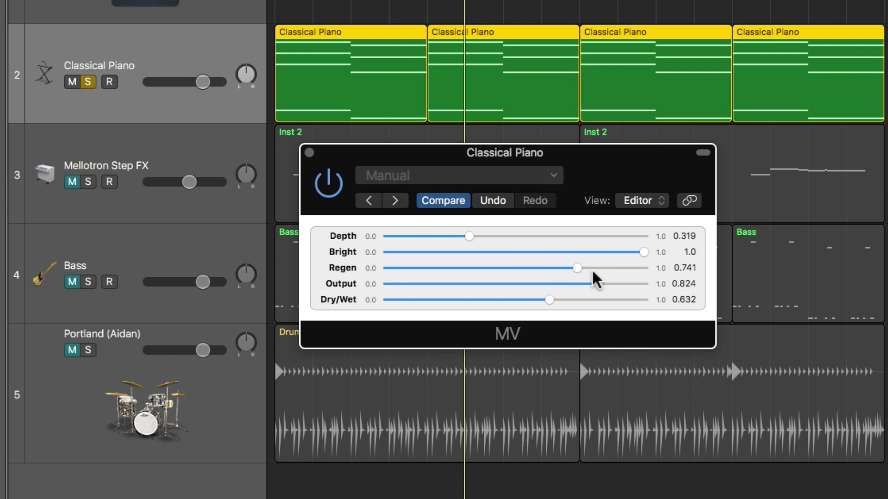
# - Play the piano with Bright held at 1.0 and set Dry/Wet to 0.847
pyautogui.moveTo(640, 250)
pyautogui.mouseDown()
pyautogui.moveTo(399, 252)
pyautogui.moveTo(620, 265)
pyautogui.moveTo(512, 252)
pyautogui.moveTo(665, 251)
pyautogui.moveTo(647, 251)
pyautogui.mouseUp()
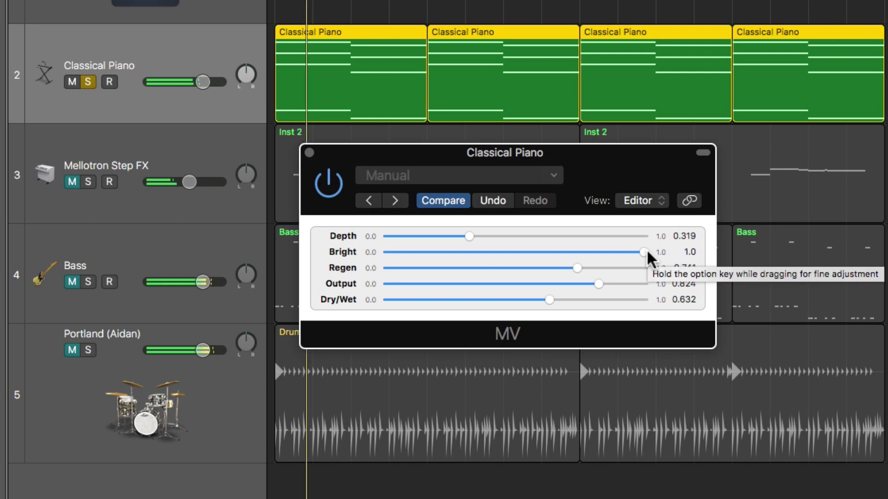
pyautogui.moveTo(550, 299); pyautogui.dragTo(604, 300)
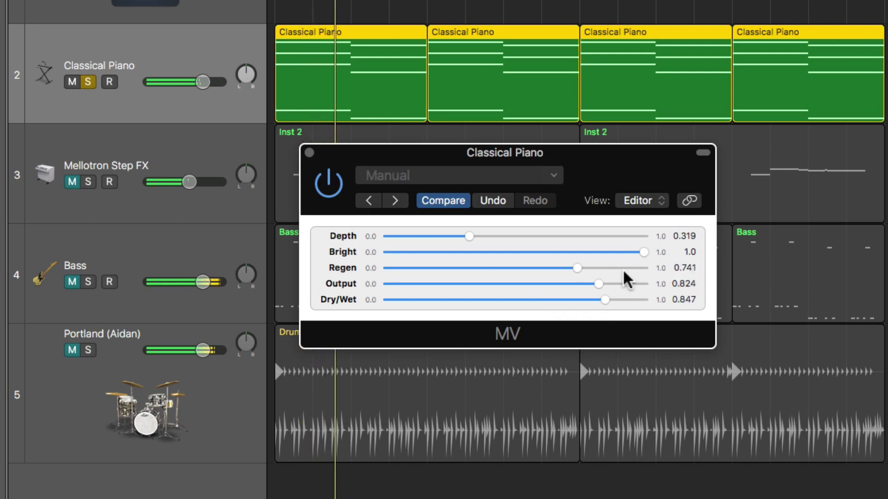
pyautogui.moveTo(642, 250)
pyautogui.mouseDown()
pyautogui.moveTo(382, 255)
pyautogui.moveTo(649, 262)
pyautogui.mouseUp()
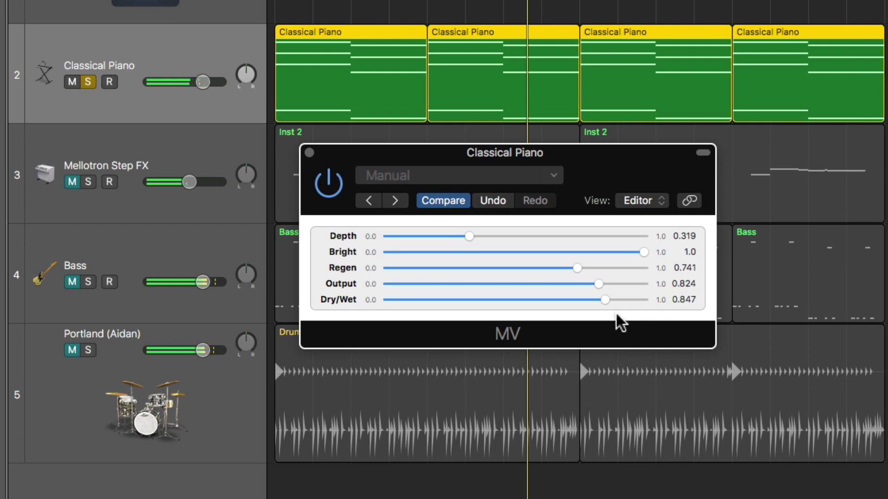
# - Audition low Depth settings on the piano's MV plug-in, ending with Depth at 0.214
pyautogui.moveTo(469, 237)
pyautogui.mouseDown()
pyautogui.moveTo(630, 242)
pyautogui.moveTo(402, 237)
pyautogui.moveTo(457, 237)
pyautogui.mouseUp()
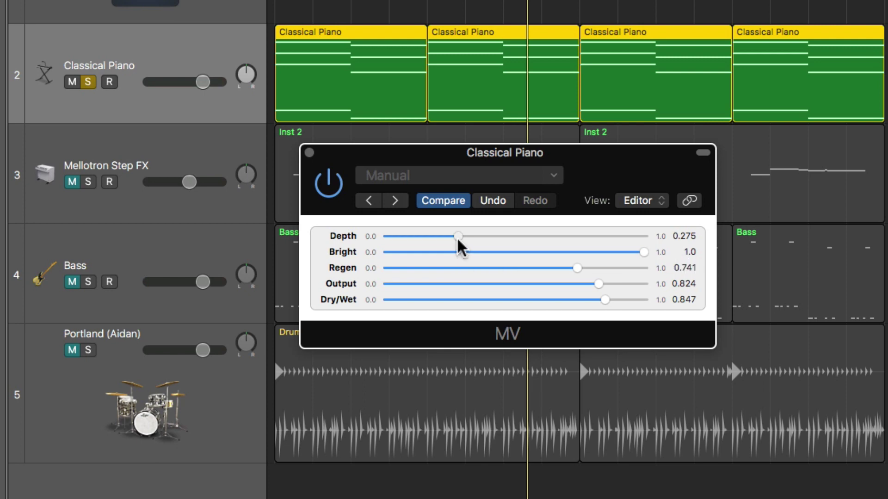
pyautogui.moveTo(457, 237); pyautogui.dragTo(401, 237)
pyautogui.press('space')
pyautogui.moveTo(401, 234); pyautogui.dragTo(442, 237)
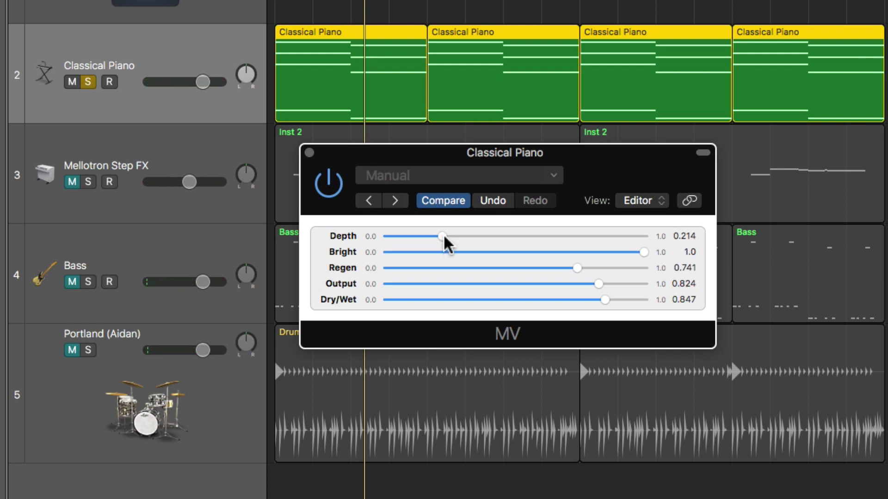
# - Play the piano with long, deep reverb by setting Depth to 0.936 and Regen to 0.94
pyautogui.moveTo(443, 235); pyautogui.dragTo(646, 248)
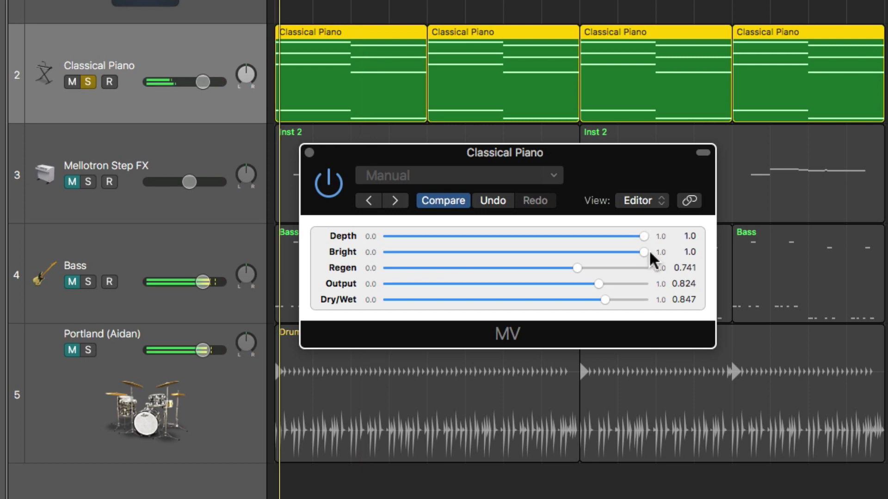
pyautogui.moveTo(577, 268); pyautogui.dragTo(627, 267)
pyautogui.moveTo(636, 237); pyautogui.dragTo(626, 237)
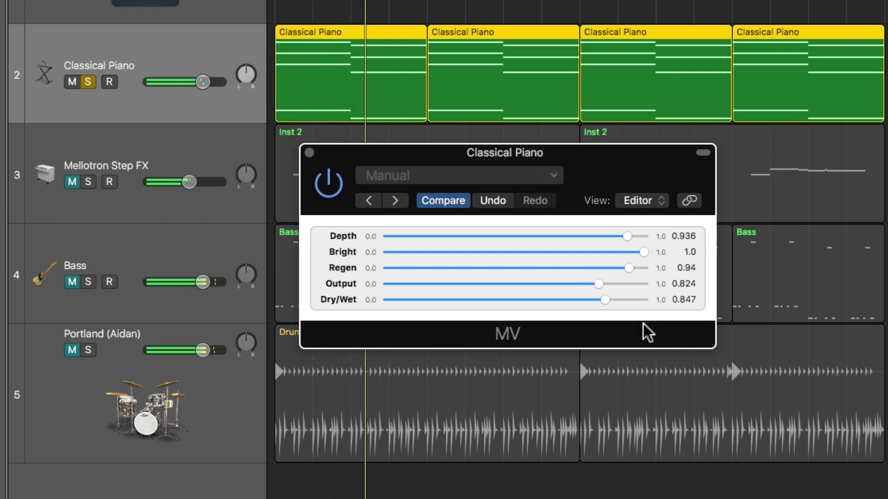
# - Set Dry/Wet to 0.293 and Regen to 0.817, and turn Output down to 0.0
pyautogui.moveTo(607, 300); pyautogui.dragTo(461, 325)
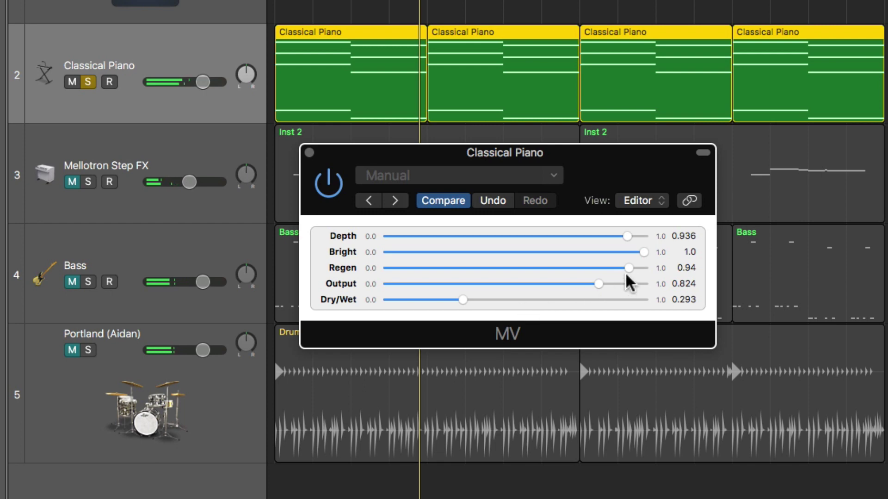
pyautogui.moveTo(627, 269); pyautogui.dragTo(381, 276)
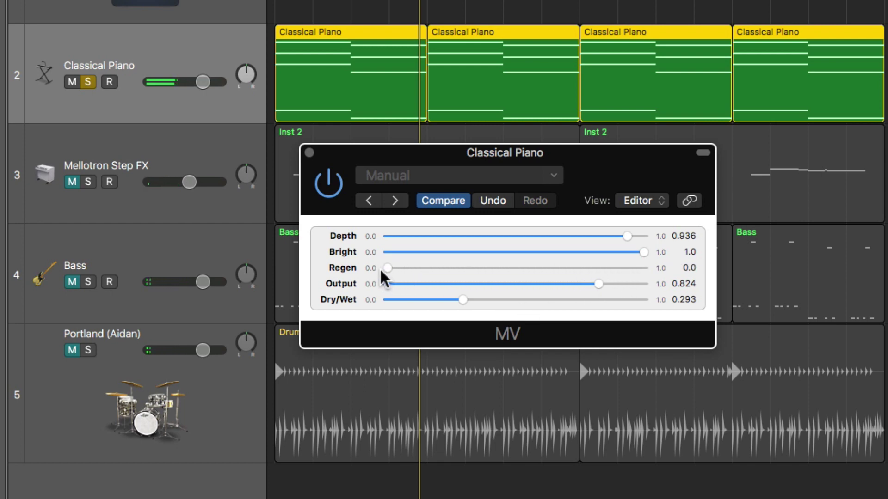
pyautogui.moveTo(596, 283)
pyautogui.mouseDown()
pyautogui.moveTo(384, 283)
pyautogui.moveTo(456, 272)
pyautogui.moveTo(606, 276)
pyautogui.moveTo(597, 277)
pyautogui.mouseUp()
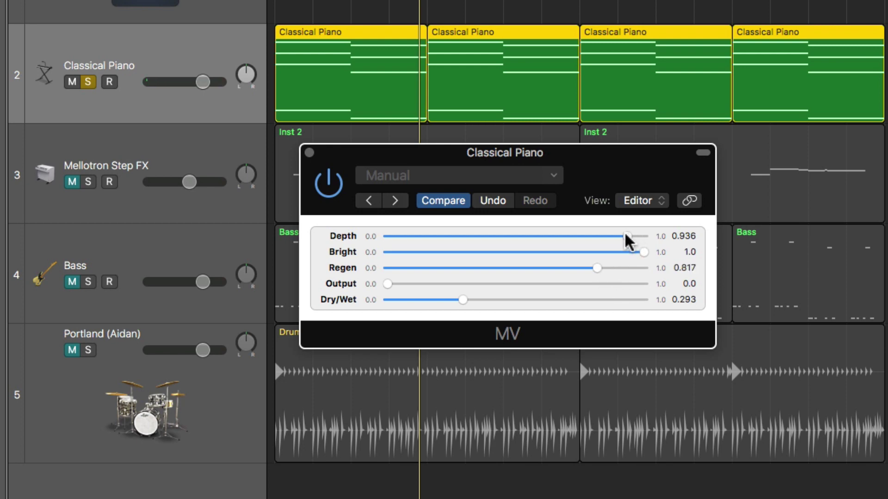
# - Set Depth to 0.695, Bright to 0.905 and Output to 0.583, and raise Dry/Wet slightly
pyautogui.moveTo(626, 236); pyautogui.dragTo(592, 241)
pyautogui.moveTo(644, 252); pyautogui.dragTo(620, 252)
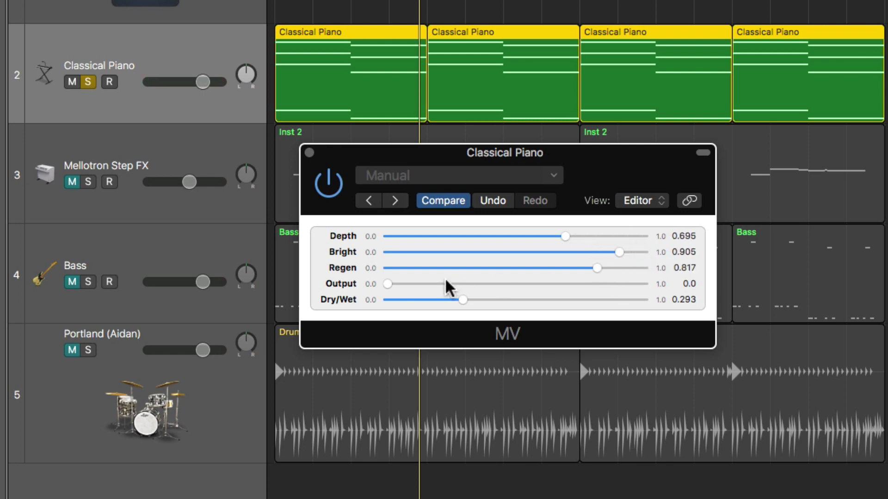
pyautogui.moveTo(388, 284); pyautogui.dragTo(537, 301)
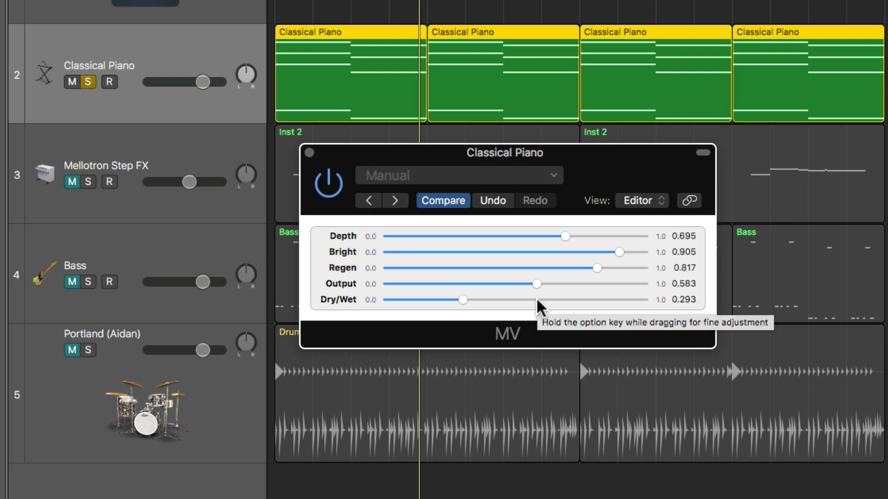
pyautogui.moveTo(461, 300); pyautogui.dragTo(475, 300)
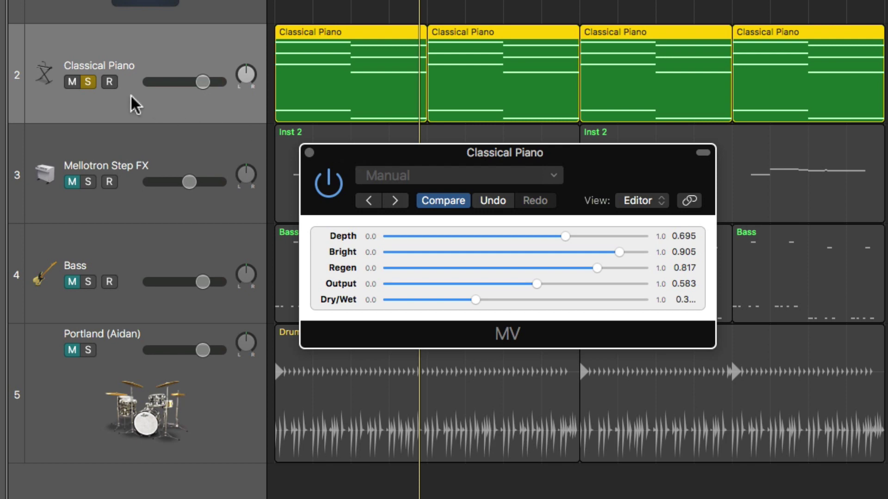
# - Close the piano's MV window, unsolo and mute Classical Piano, and unmute Mellotron Step FX
pyautogui.click(86, 81)
pyautogui.click(309, 152)
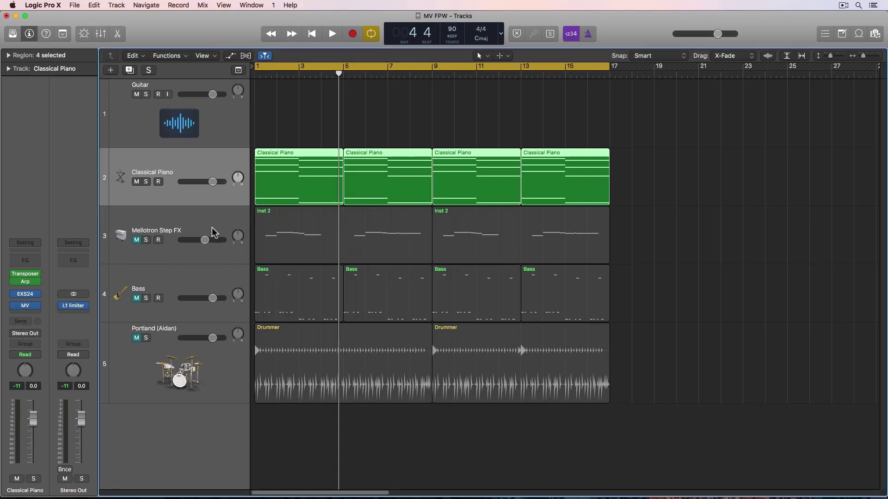
pyautogui.click(136, 240)
pyautogui.click(137, 182)
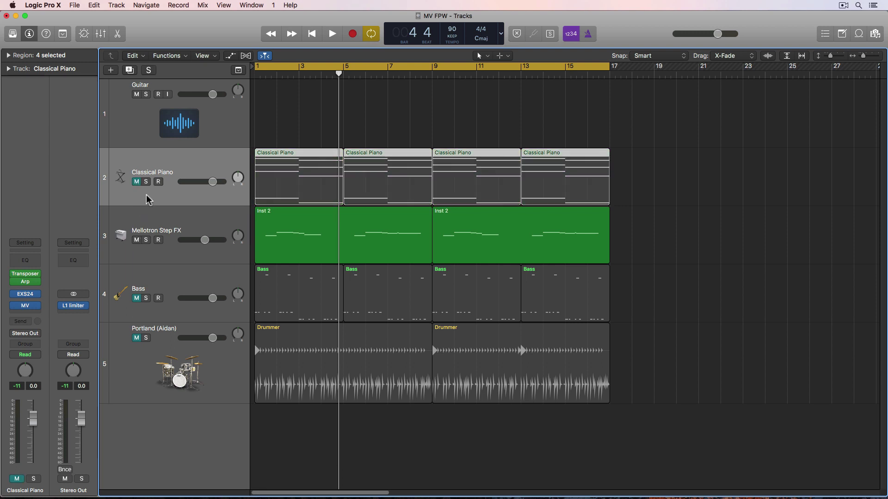
# - Open Step FX on the Mellotron Step FX track, move its window clear of the track list, and bypass MV
pyautogui.click(218, 227)
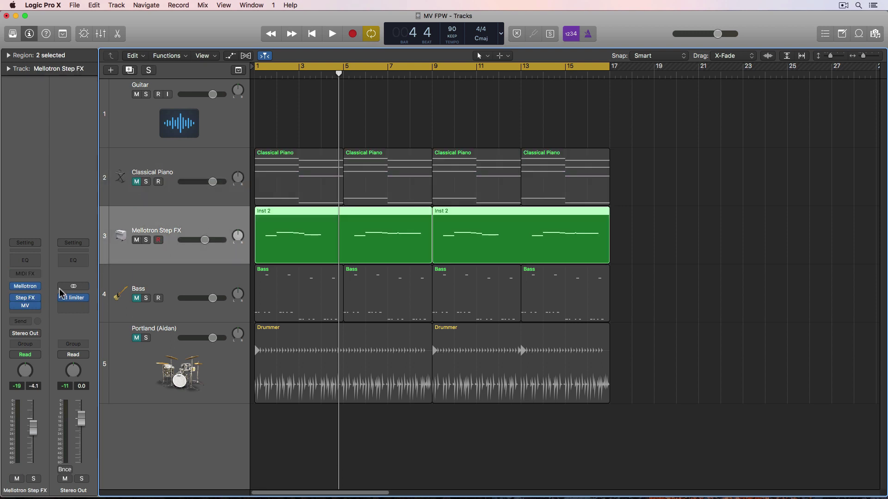
pyautogui.click(27, 302)
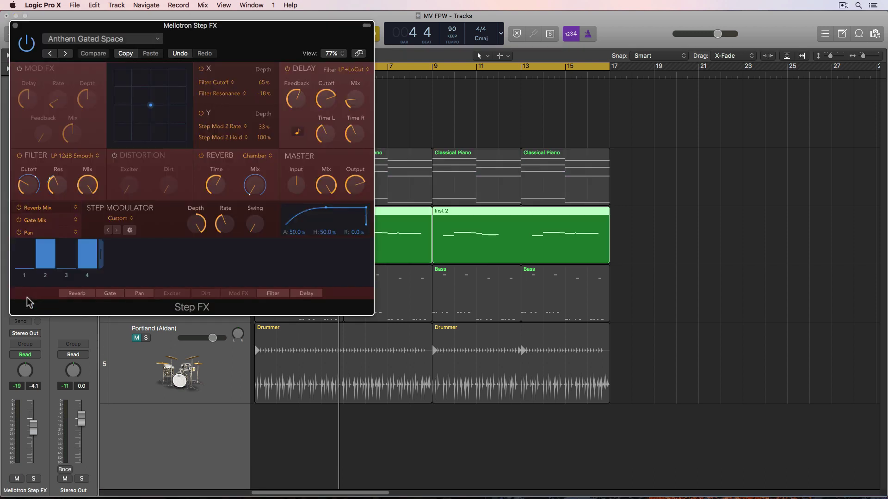
pyautogui.moveTo(44, 25); pyautogui.dragTo(453, 100)
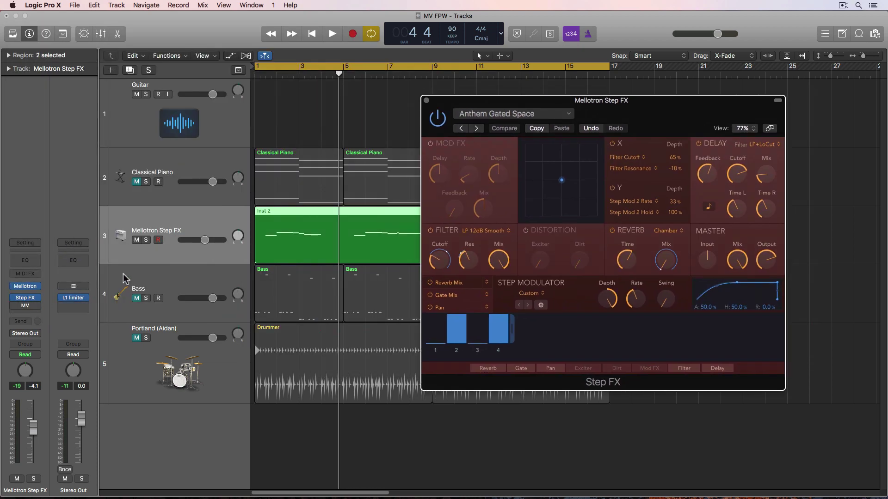
# - Play the Mellotron Step FX track to hear its Step FX sound with MV bypassed
pyautogui.press('space')
pyautogui.click(177, 255)
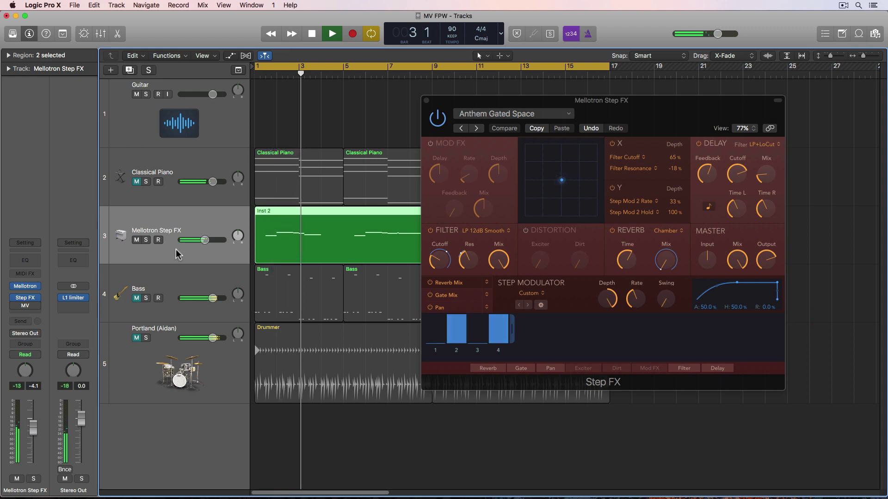
pyautogui.moveTo(24, 306)
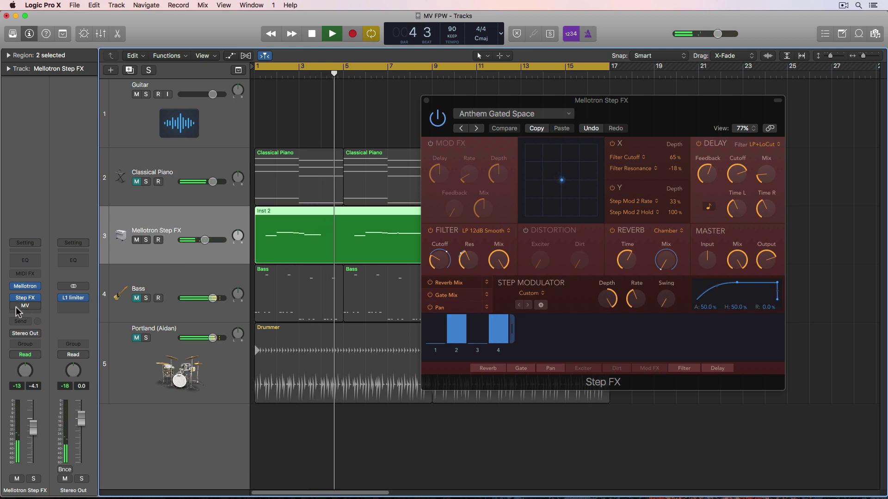
pyautogui.press('space')
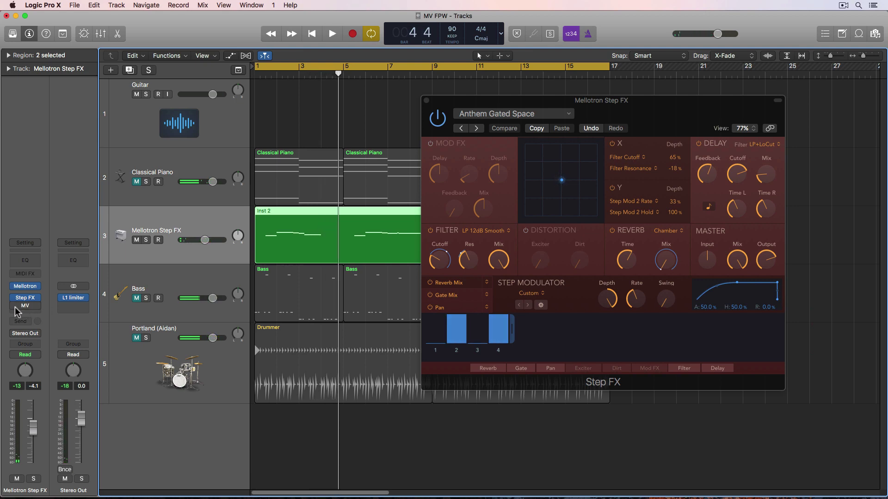
# - Switch off the Reverb section in Step FX
pyautogui.click(613, 230)
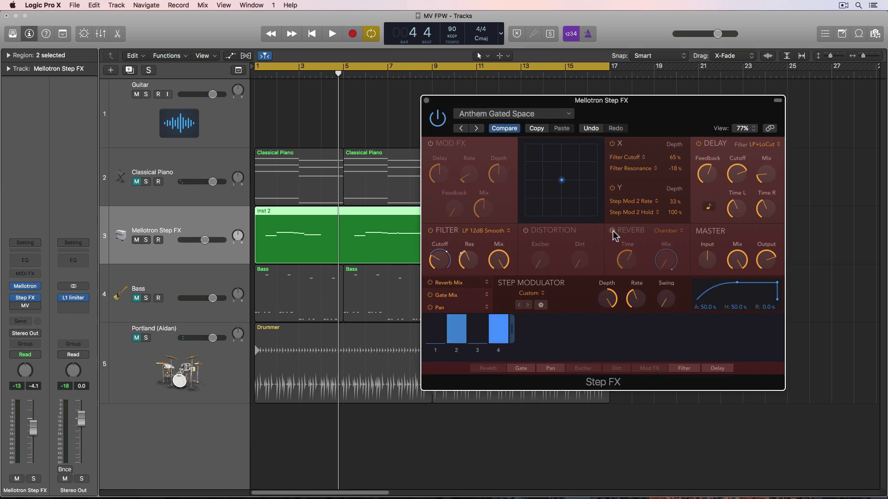
# - Turn MV back on for the Mellotron Step FX track, move its window beside Step FX, and start playback
pyautogui.click(15, 309)
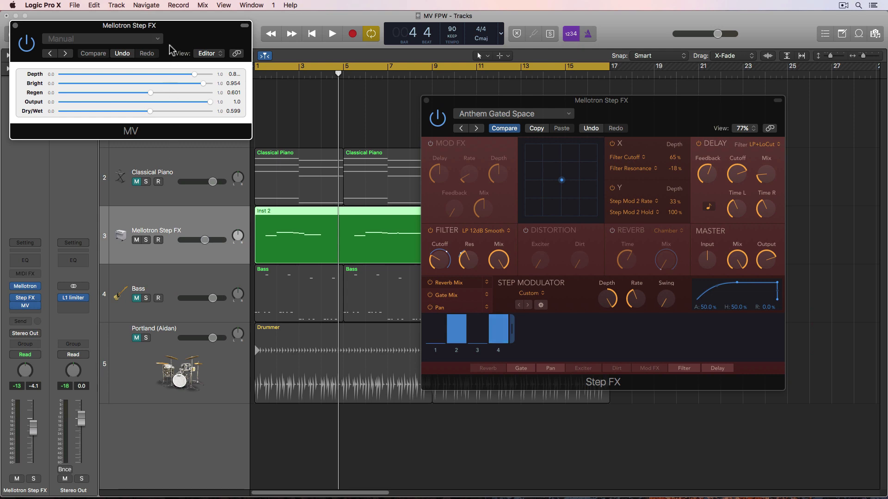
pyautogui.moveTo(185, 56); pyautogui.dragTo(290, 300)
pyautogui.press('space')
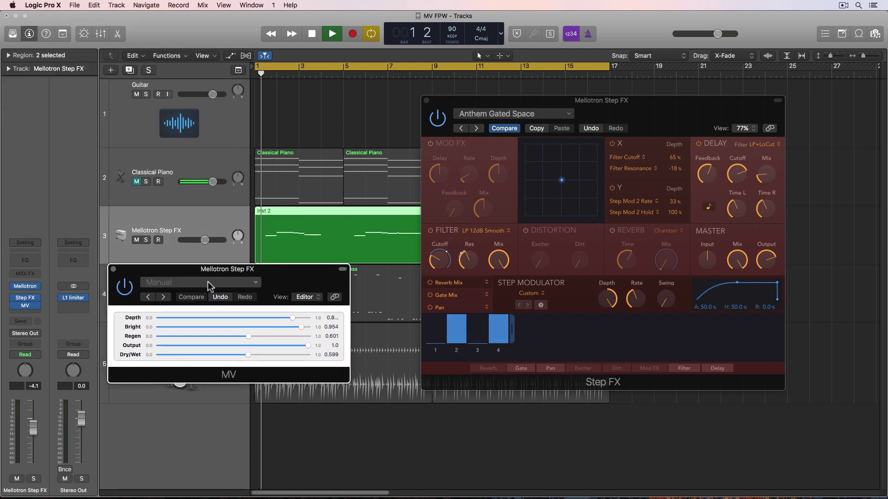
# - Set MV's Regen to about 0.608 and Dry/Wet to about 0.585 during playback, and lower Output after stopping
pyautogui.click(248, 338)
pyautogui.moveTo(247, 336); pyautogui.dragTo(245, 357)
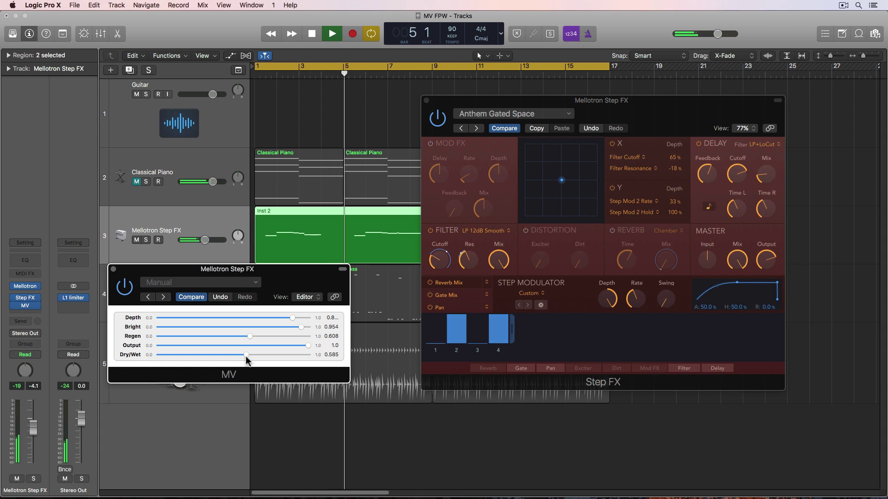
pyautogui.press('space')
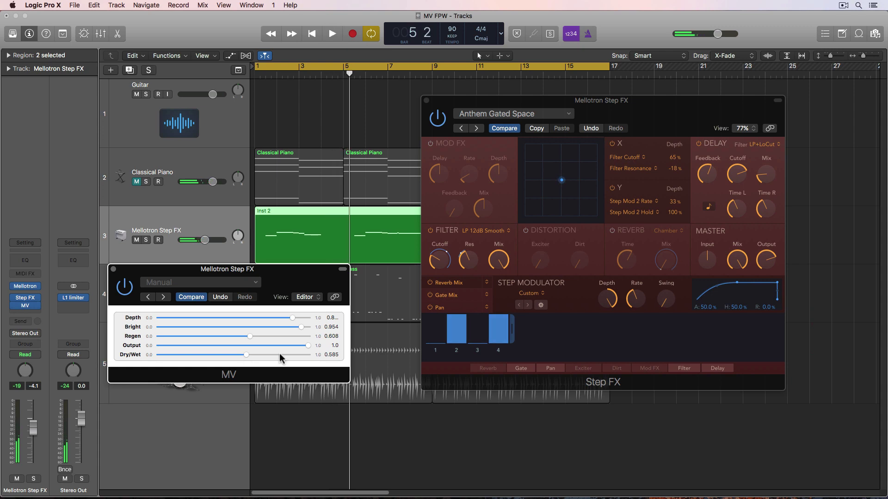
pyautogui.moveTo(305, 348); pyautogui.dragTo(155, 347)
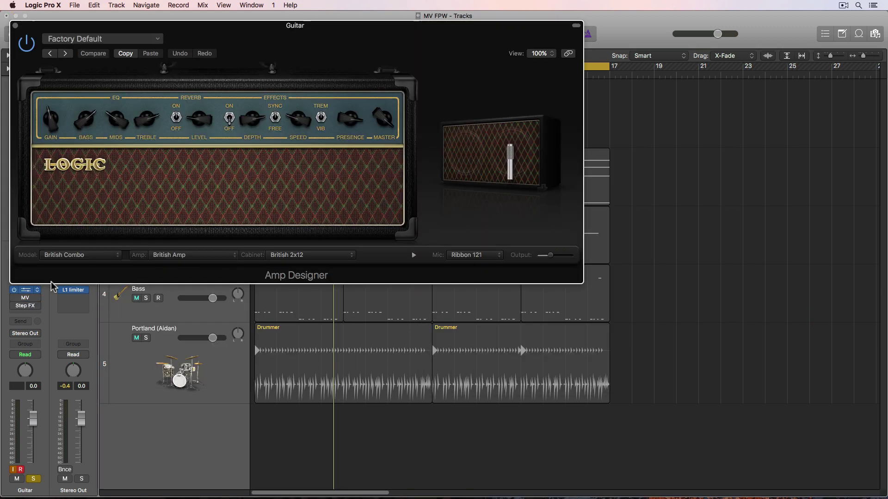
# - Move the Guitar track's Amp Designer window clear of the channel strip, and open MV with its window beside the amp controls
pyautogui.moveTo(372, 29); pyautogui.dragTo(642, 215)
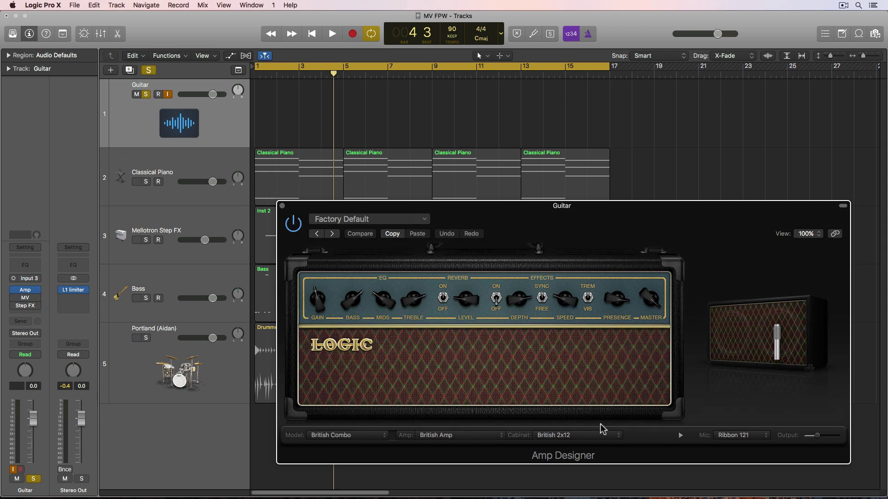
pyautogui.click(22, 298)
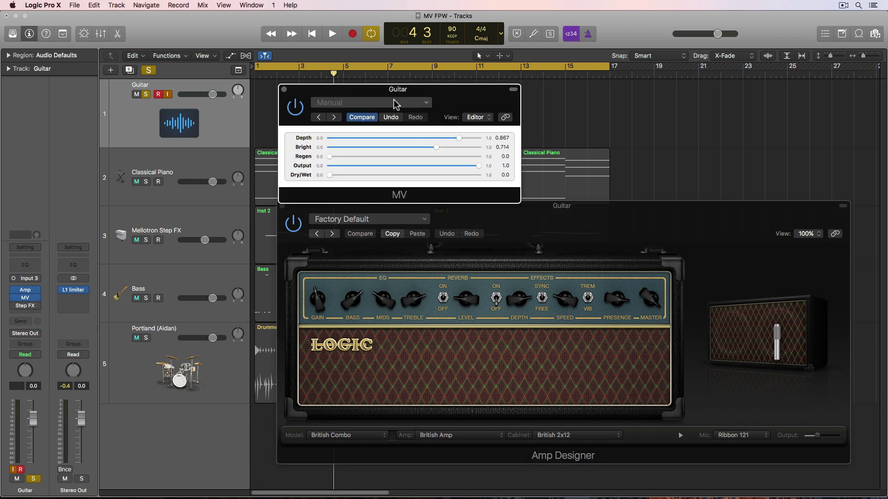
pyautogui.moveTo(373, 95); pyautogui.dragTo(209, 208)
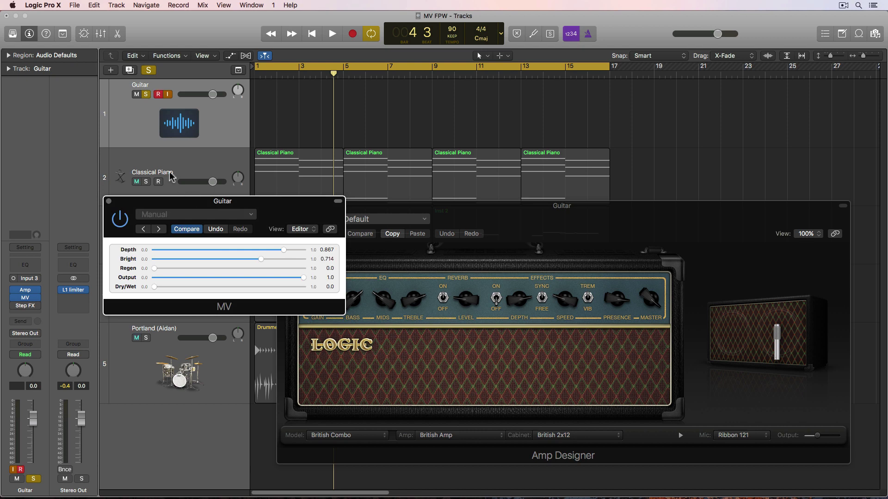
# - Raise the guitar MV's Dry/Wet to about 0.4 and Regen to about 0.887, and lower Depth to about 0.566
pyautogui.moveTo(161, 290); pyautogui.dragTo(228, 292)
pyautogui.moveTo(156, 269); pyautogui.dragTo(239, 270)
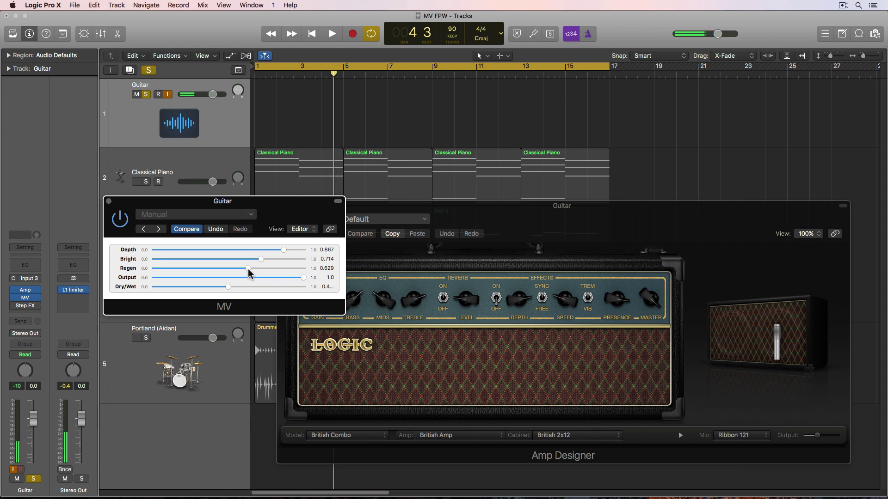
pyautogui.moveTo(248, 268); pyautogui.dragTo(240, 250)
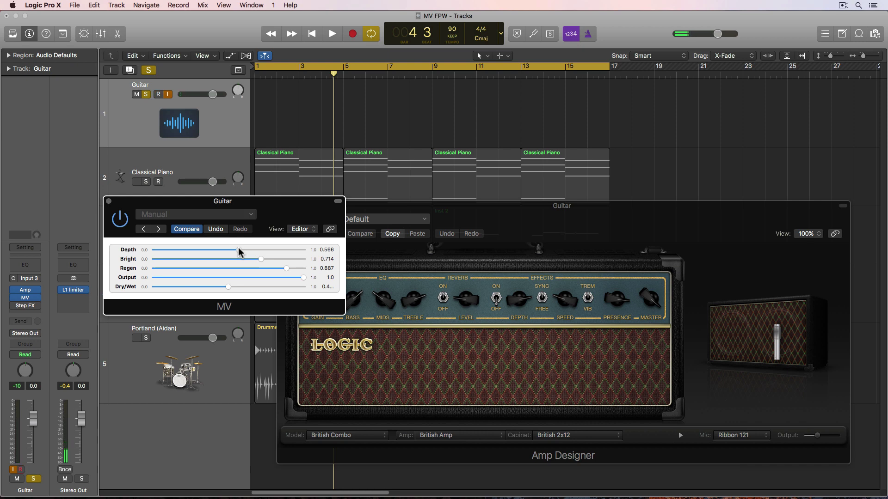
# - Set the guitar MV to Bright 1.0, Regen about 0.902, Depth about 0.802, and Dry/Wet 1.0
pyautogui.moveTo(229, 288); pyautogui.dragTo(244, 290)
pyautogui.moveTo(244, 290); pyautogui.dragTo(298, 267)
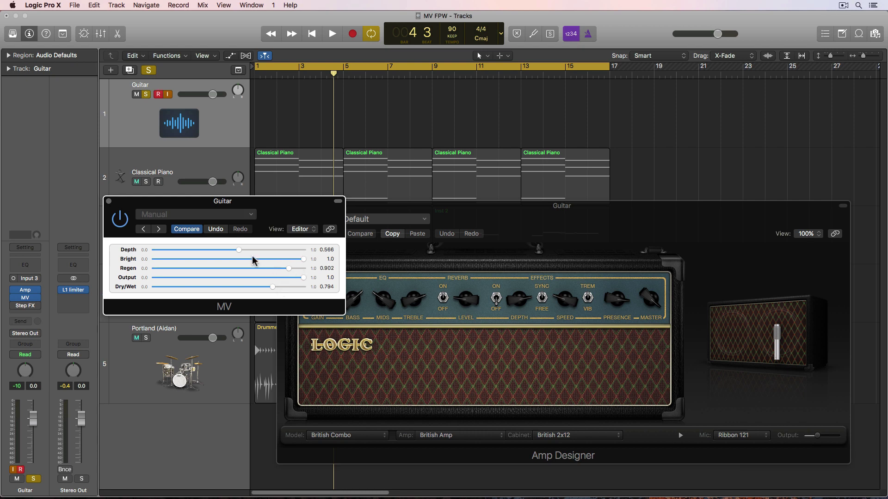
pyautogui.moveTo(240, 254); pyautogui.dragTo(275, 256)
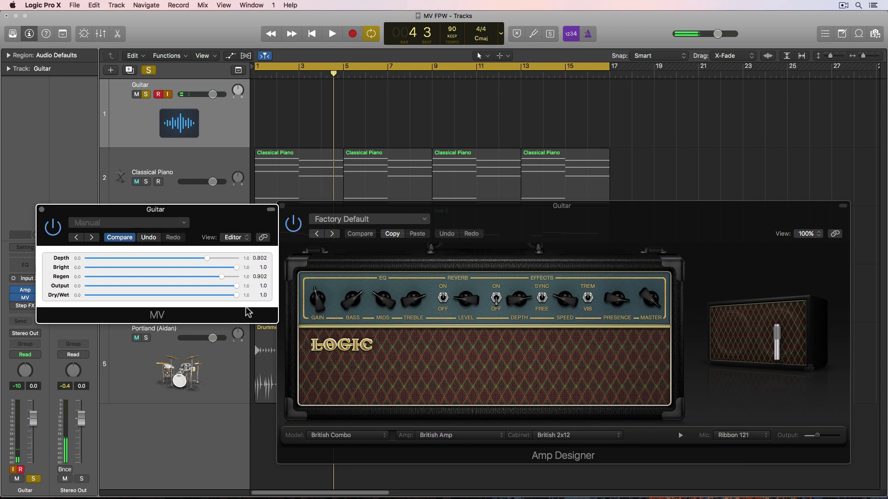
# - Set the guitar MV's Dry/Wet to 0.0 and adjust the Gain in Amp Designer
pyautogui.moveTo(236, 296); pyautogui.dragTo(65, 286)
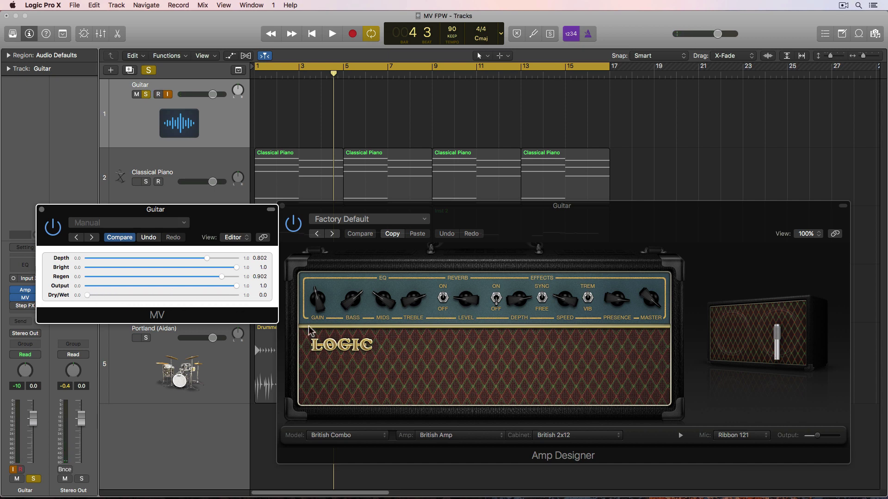
pyautogui.click(317, 301)
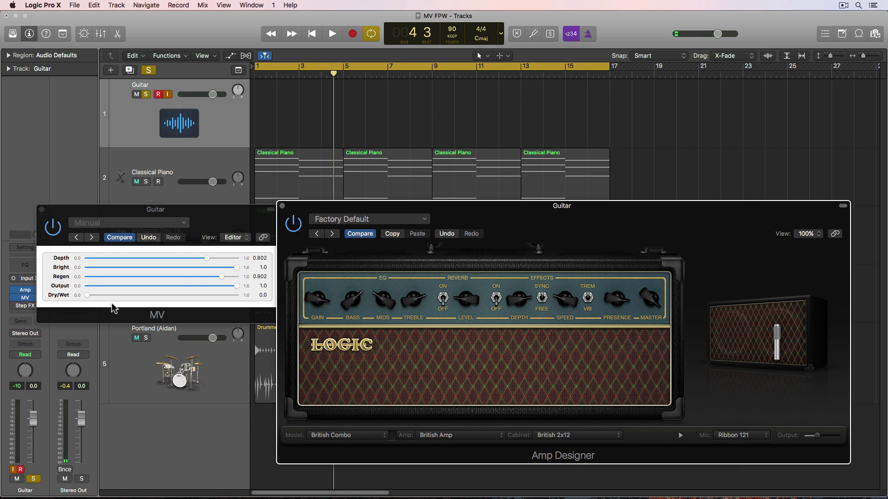
# - Audition MV on the guitar with Dry/Wet at about 0.702 and 0.495, and return Dry/Wet to 0.0
pyautogui.moveTo(87, 296); pyautogui.dragTo(174, 311)
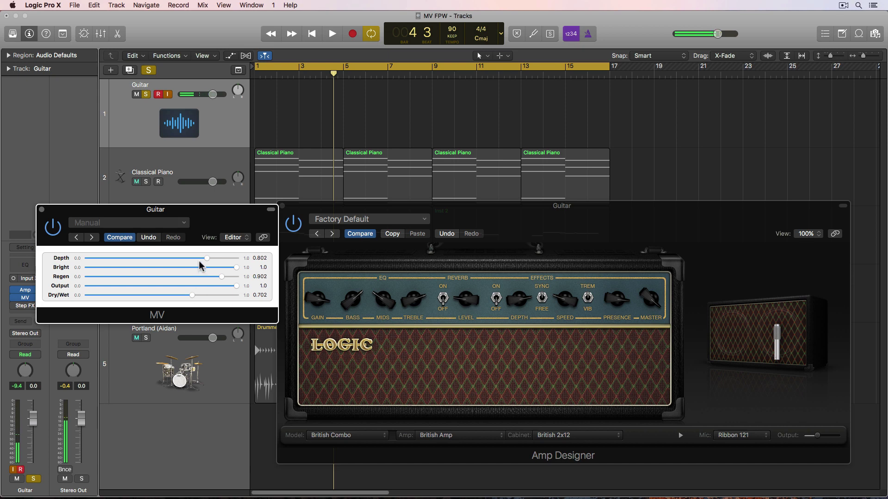
pyautogui.moveTo(194, 297); pyautogui.dragTo(161, 298)
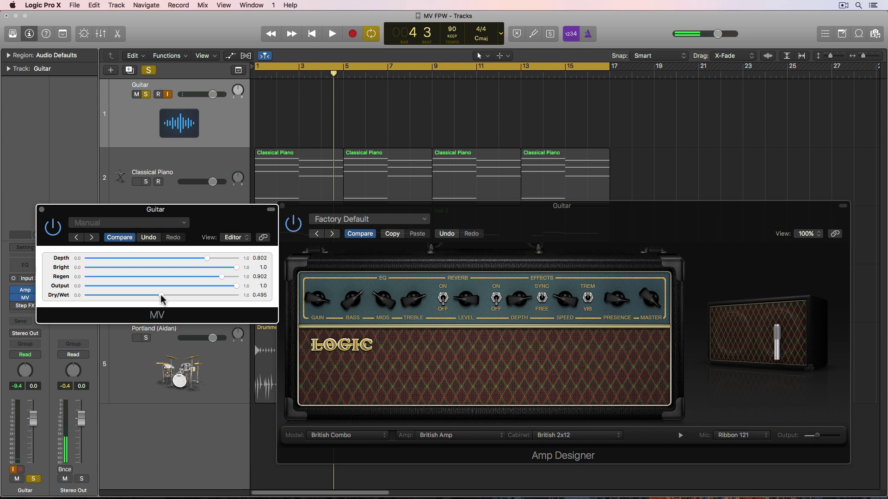
pyautogui.moveTo(162, 299); pyautogui.dragTo(63, 324)
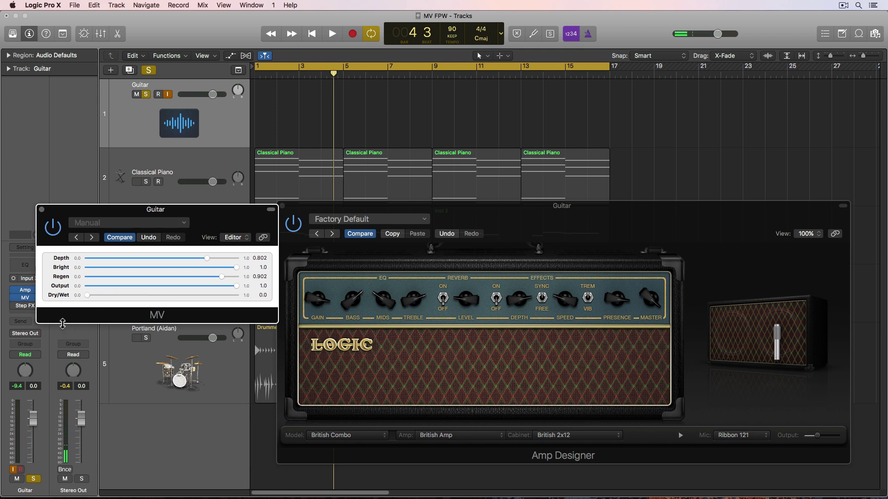
# - Open Step FX on the Guitar track and arrange its window beside the MV window
pyautogui.moveTo(114, 210); pyautogui.dragTo(193, 107)
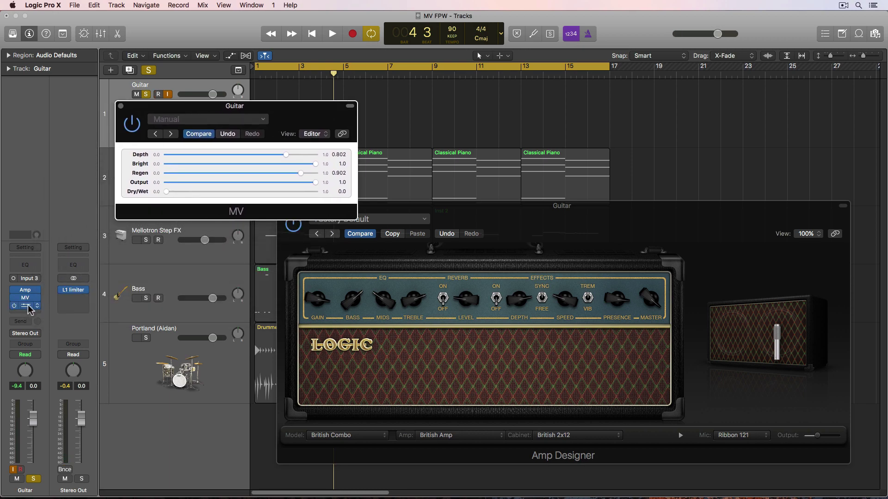
pyautogui.moveTo(252, 39); pyautogui.dragTo(677, 86)
pyautogui.moveTo(322, 107); pyautogui.dragTo(335, 194)
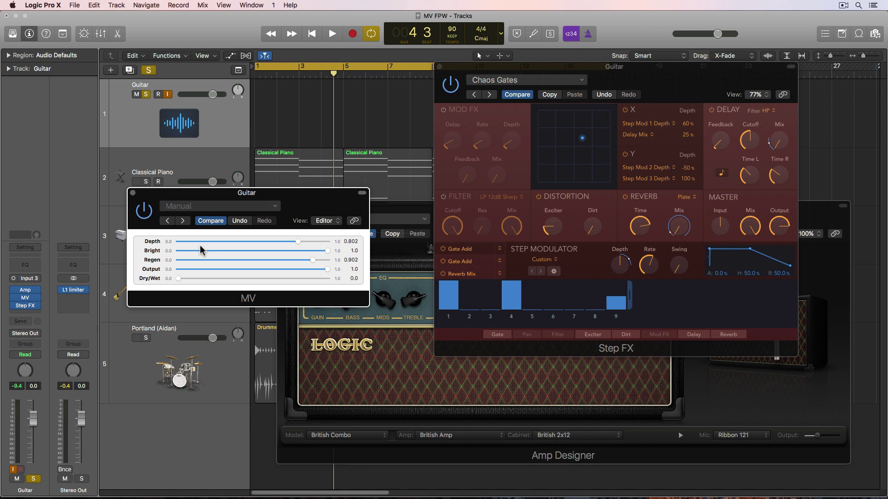
# - Audition MV on the guitar at Dry/Wet 1.0, return Dry/Wet to 0.0, and lower Output to about 0.244
pyautogui.moveTo(179, 279); pyautogui.dragTo(405, 283)
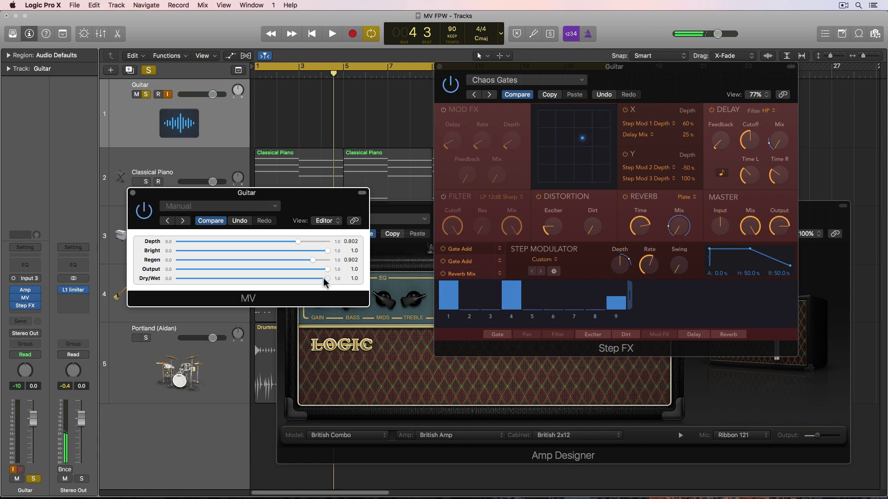
pyautogui.moveTo(327, 278); pyautogui.dragTo(167, 263)
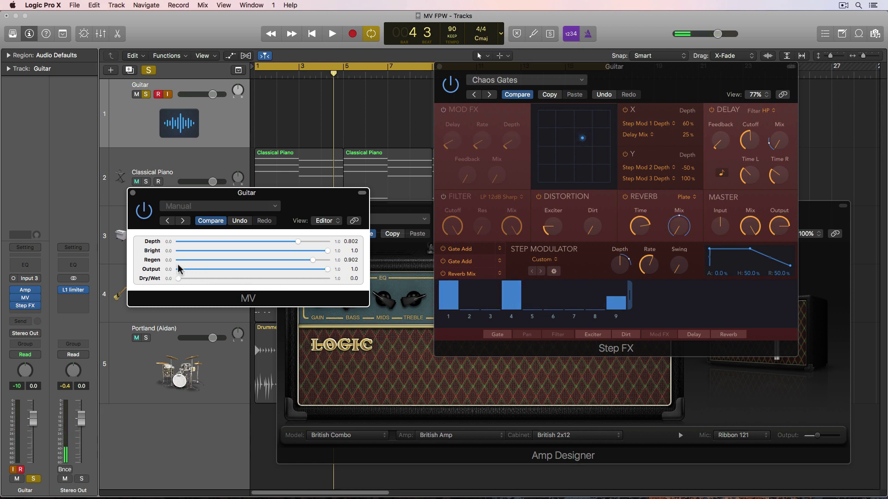
pyautogui.moveTo(328, 269); pyautogui.dragTo(215, 271)
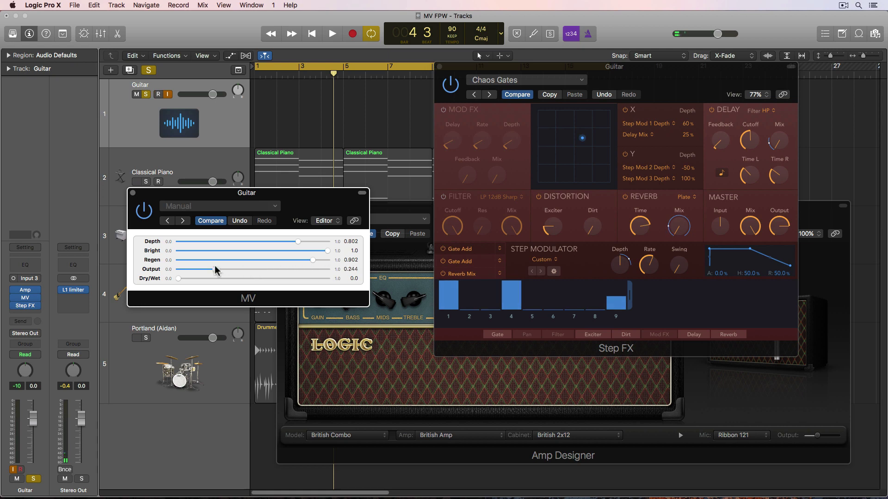